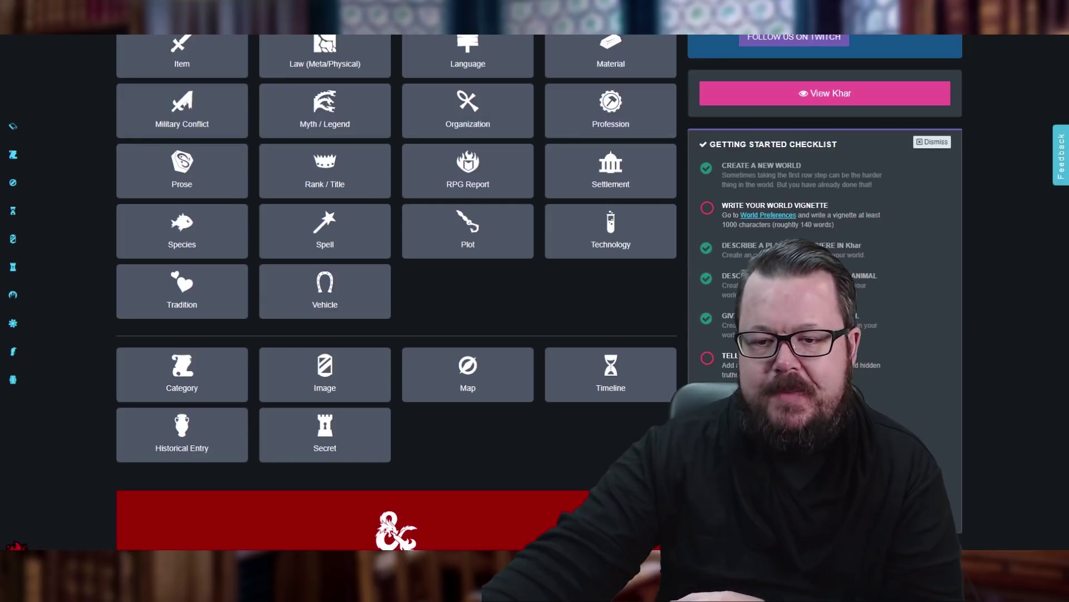
Create a new Plot article and expand the Adventure template in its RPG campaign and adventure plots section.
left_click(483, 252)
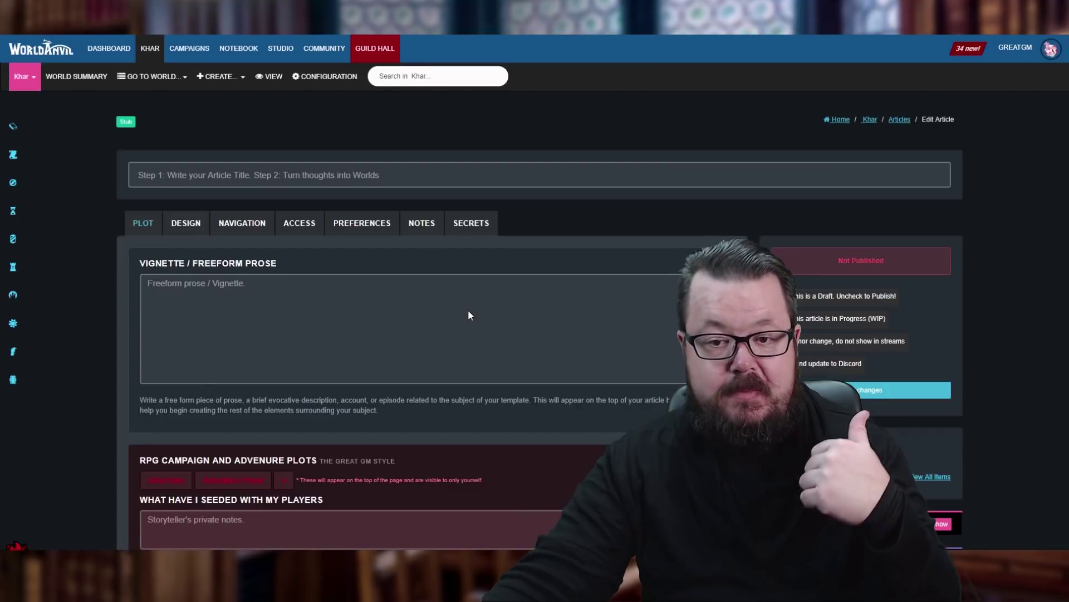
scroll(470, 312, "down", 1)
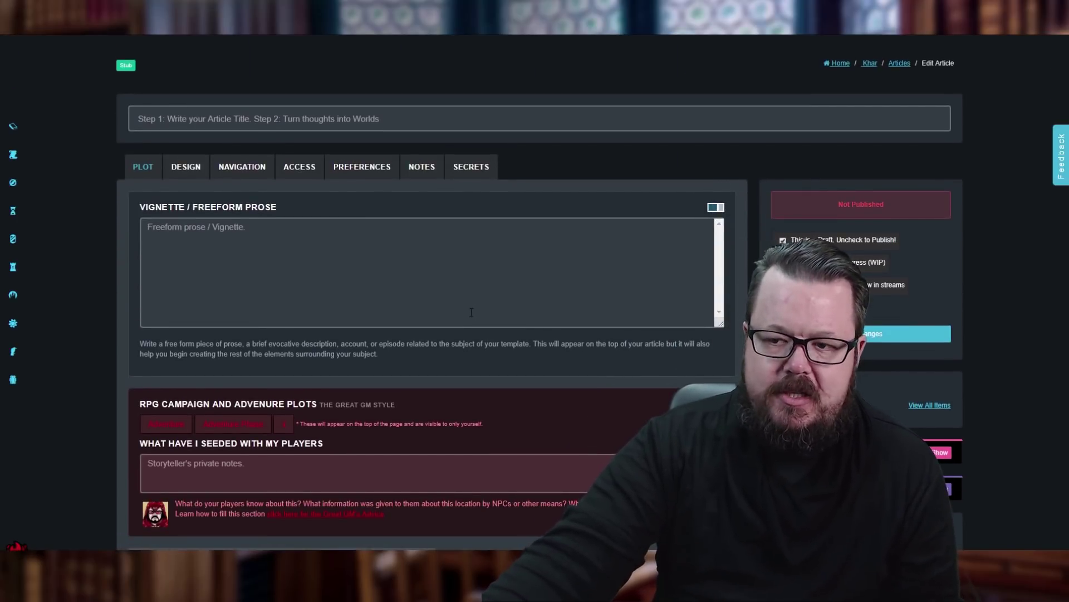
scroll(470, 317, "up", 1)
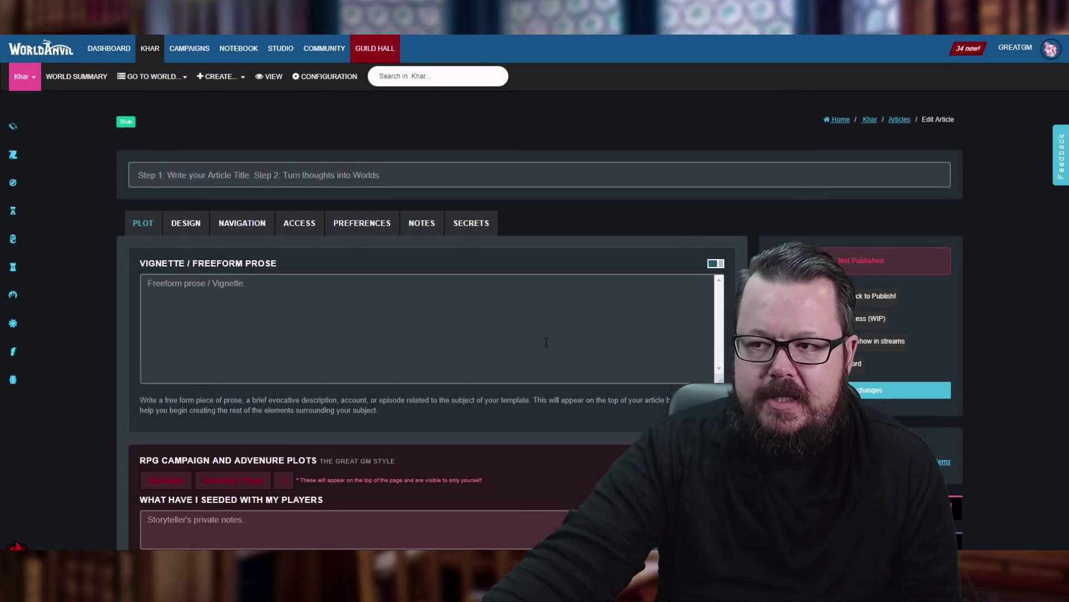
scroll(543, 342, "down", 3)
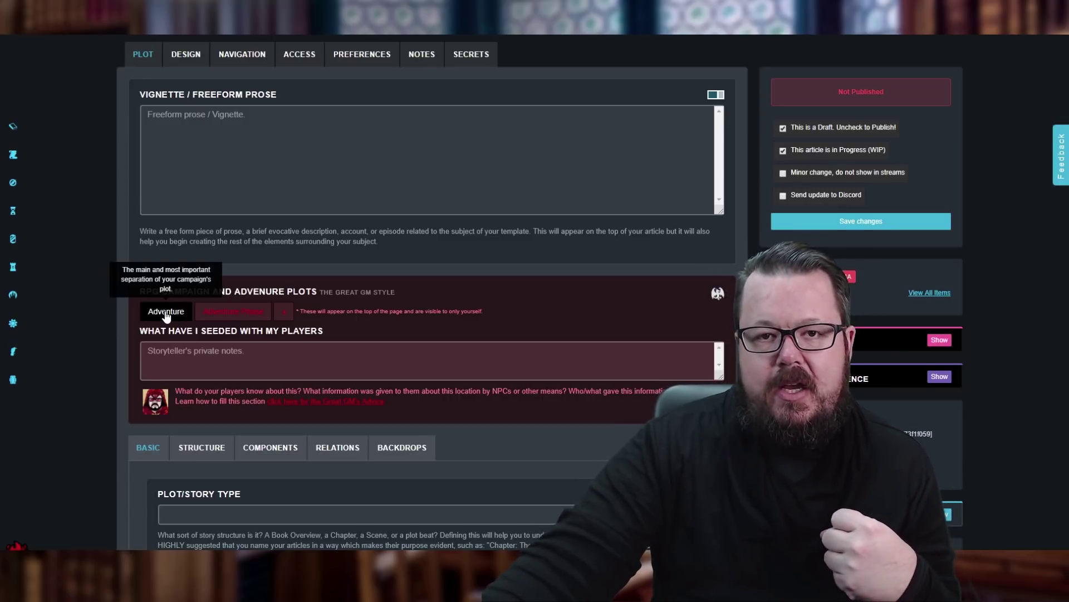
scroll(359, 298, "down", 6)
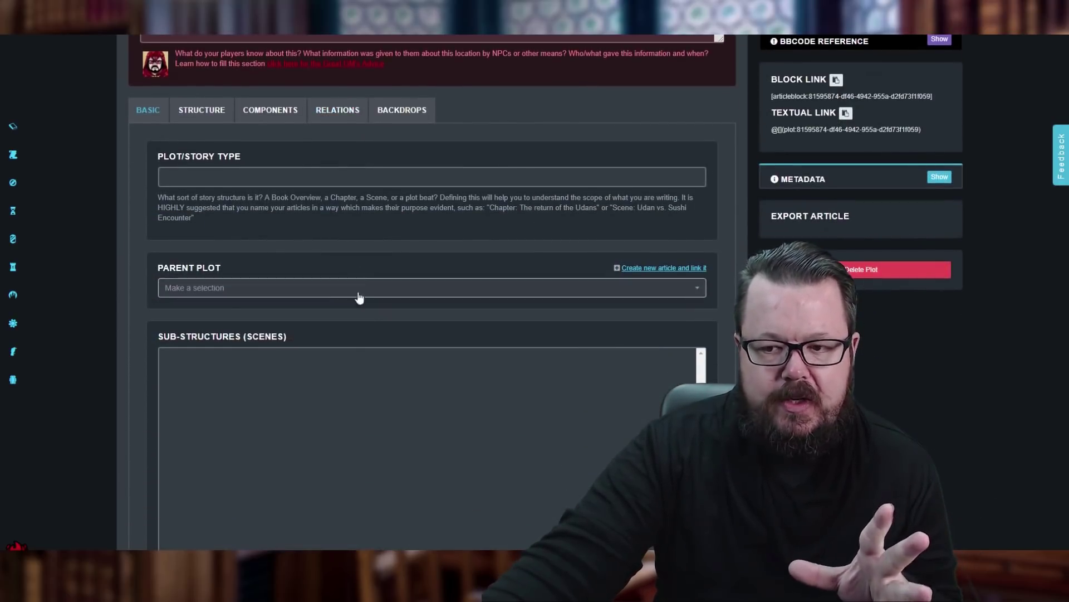
scroll(359, 298, "up", 4)
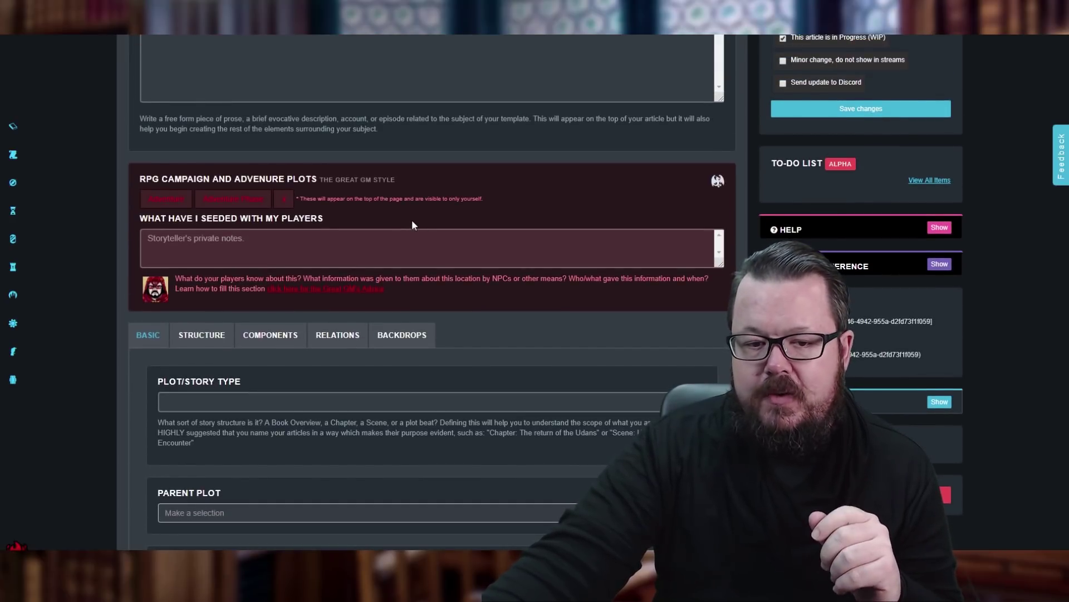
left_click(166, 199)
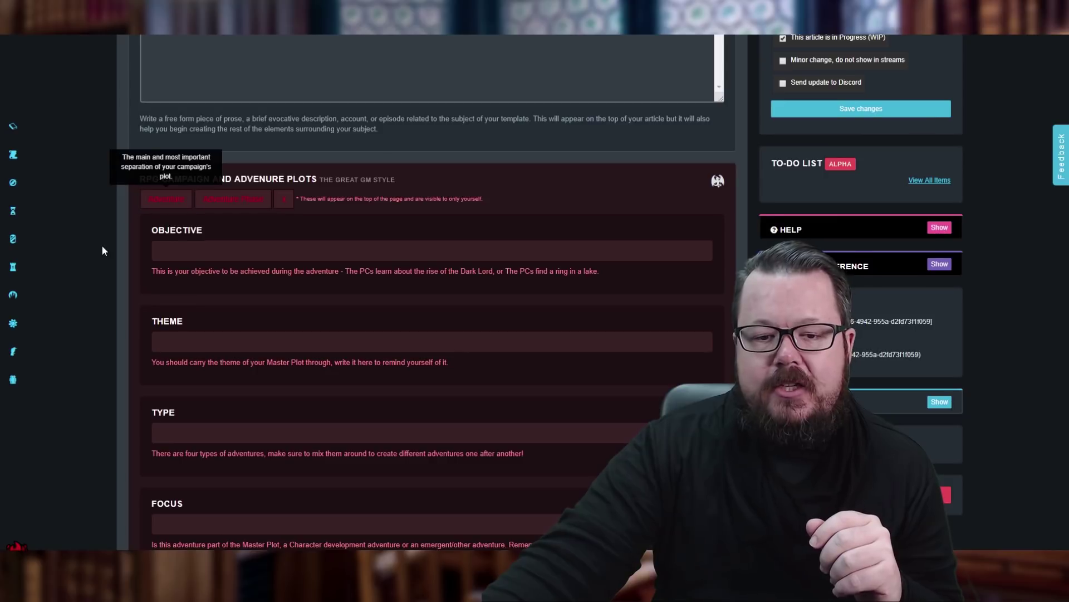
Look through the Adventure template's fields from Objective down to the Act III Final Showdown.
scroll(103, 250, "down", 1)
scroll(447, 245, "down", 8)
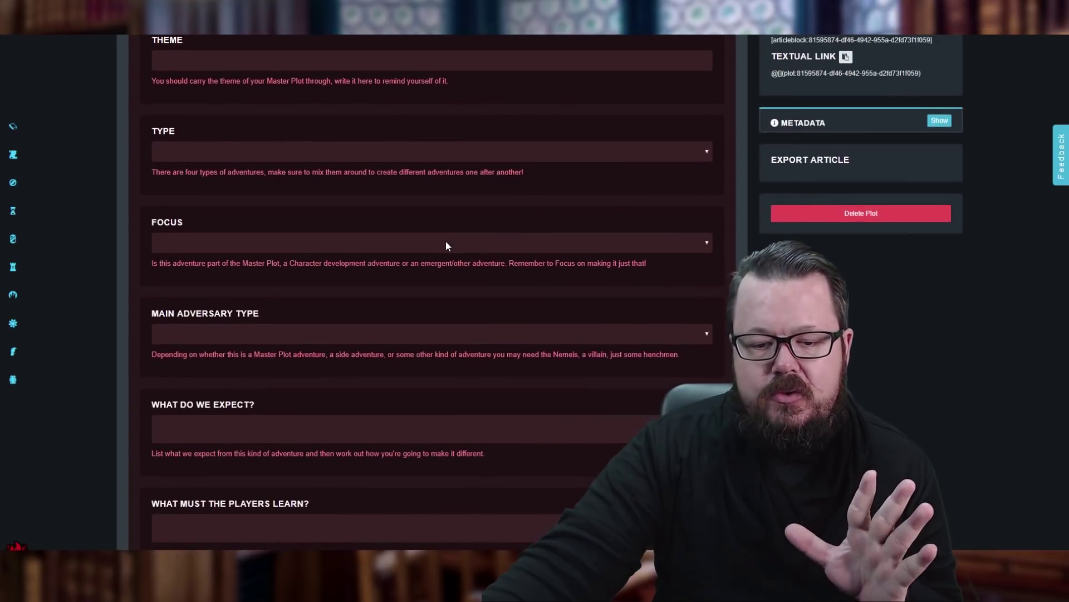
scroll(446, 246, "down", 15)
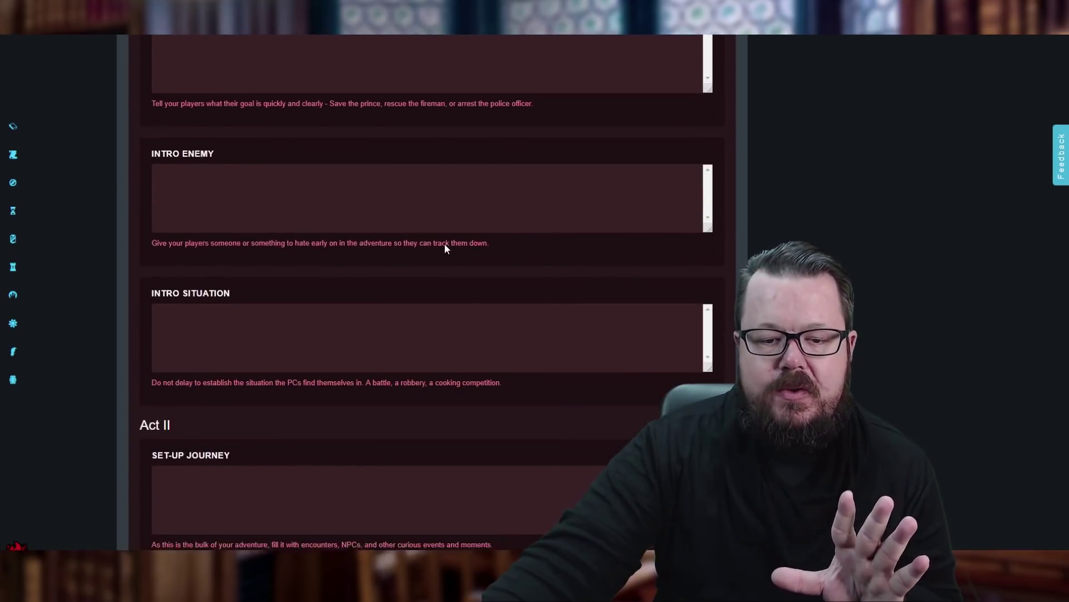
scroll(444, 245, "down", 5)
scroll(444, 245, "up", 7)
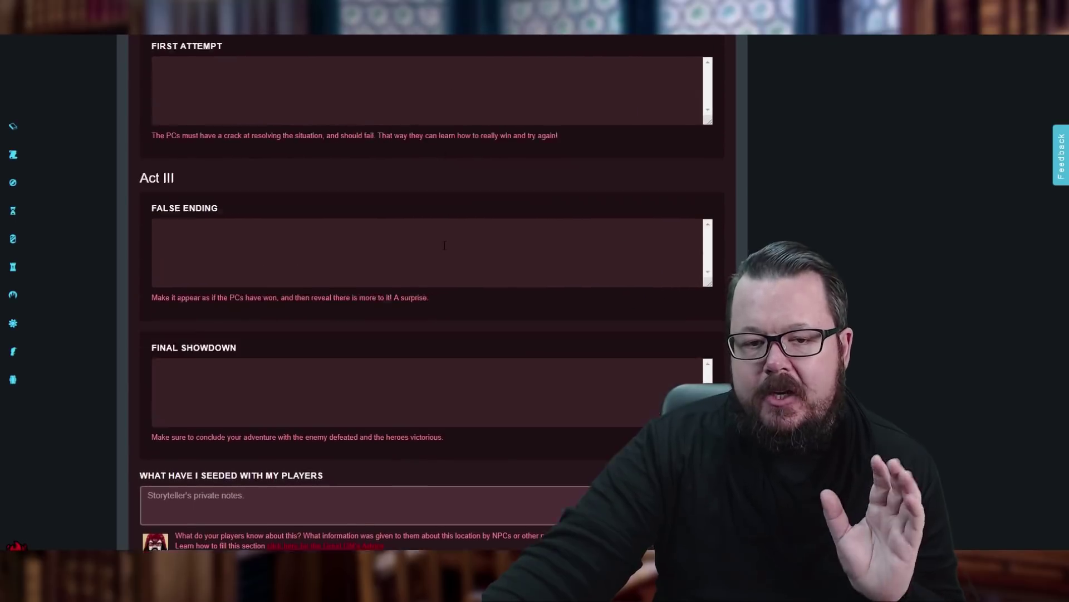
scroll(445, 245, "up", 14)
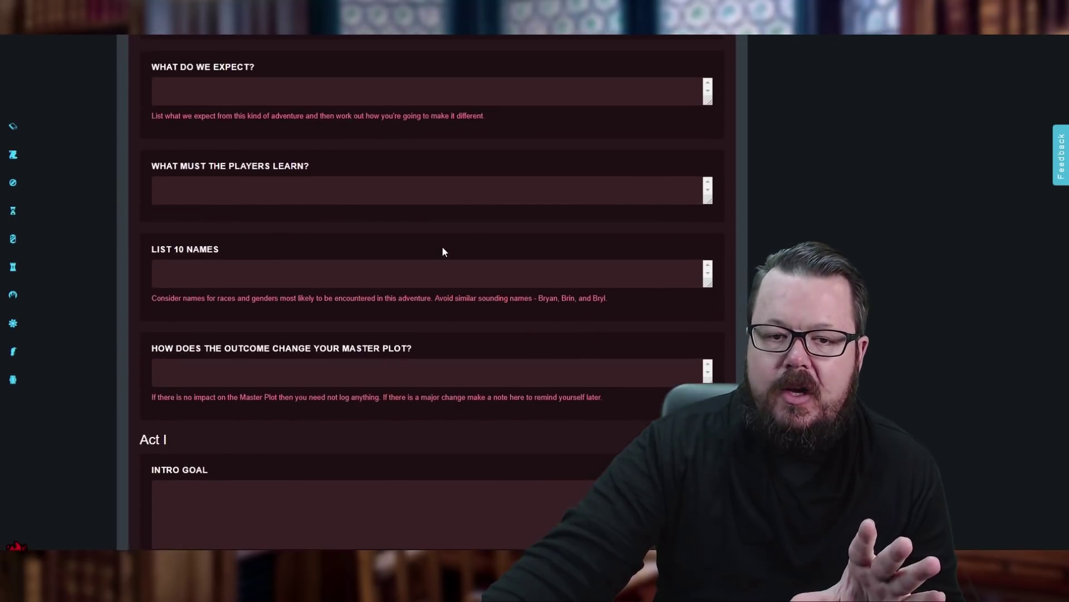
scroll(443, 249, "up", 6)
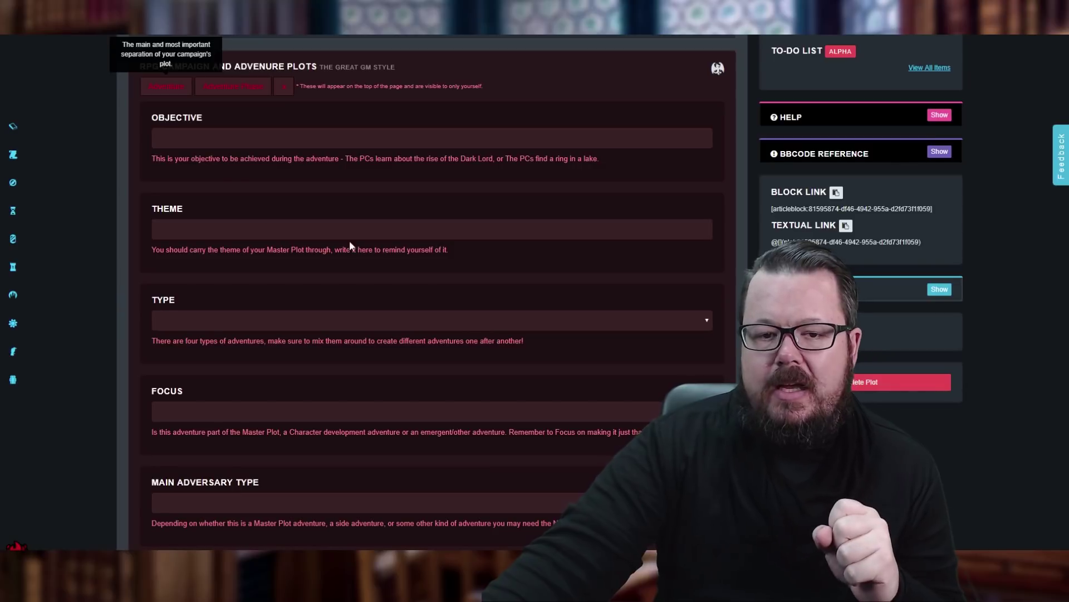
Activate the Objective and Theme fields in turn and read their guidance.
left_click(186, 135)
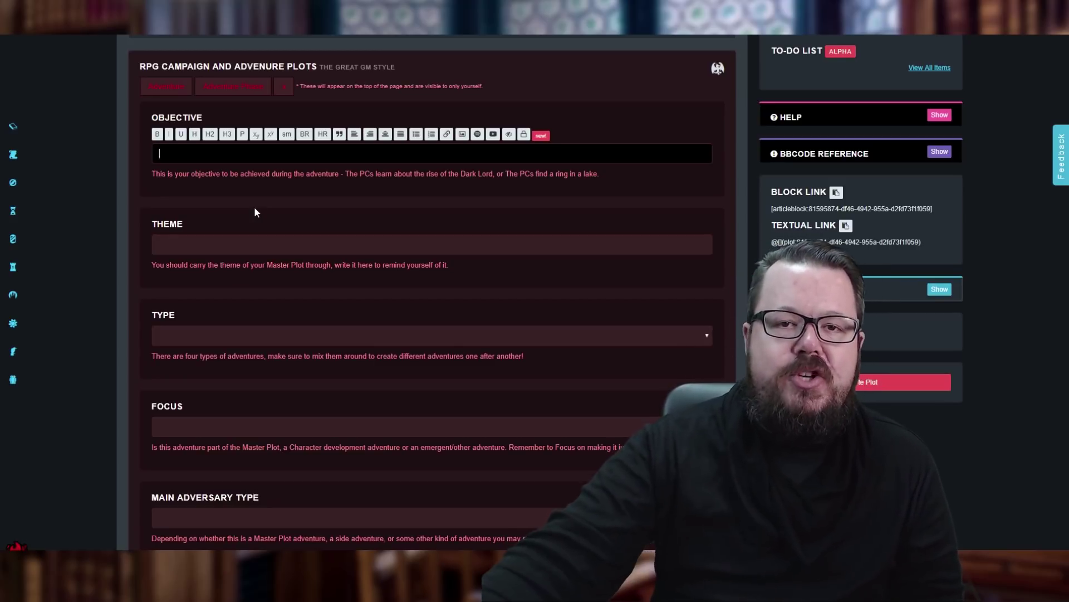
left_click(207, 246)
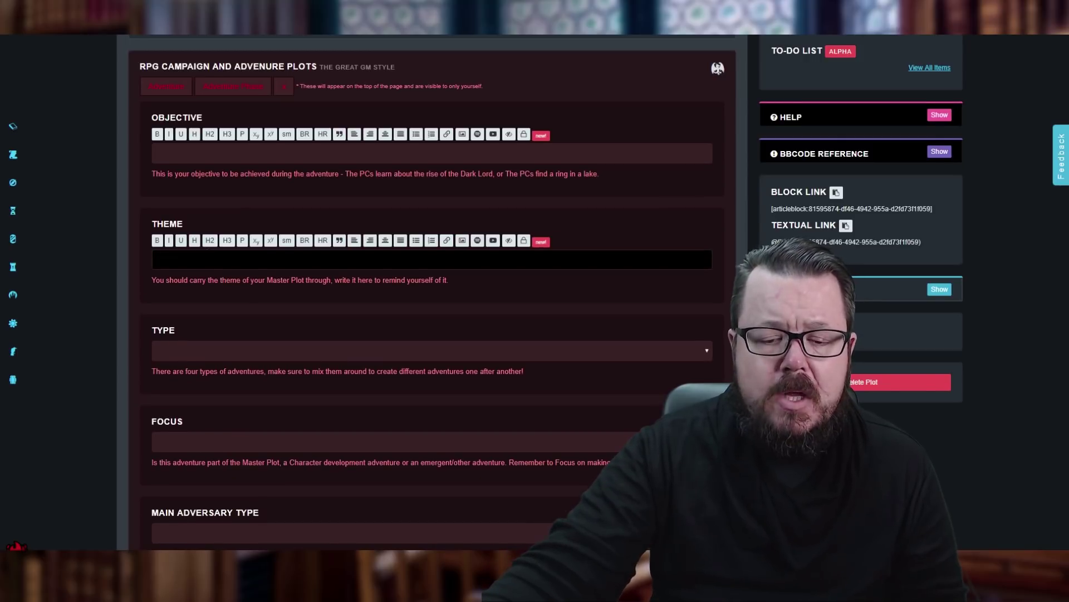
scroll(186, 276, "down", 2)
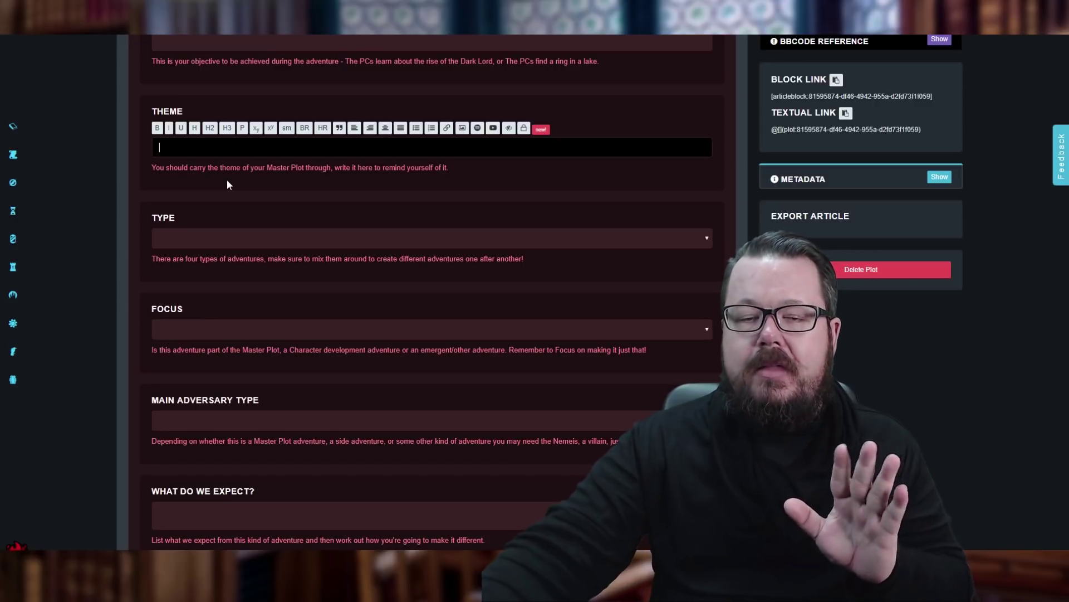
Check the options offered for the adventure's Type and Focus without choosing any.
left_click(238, 238)
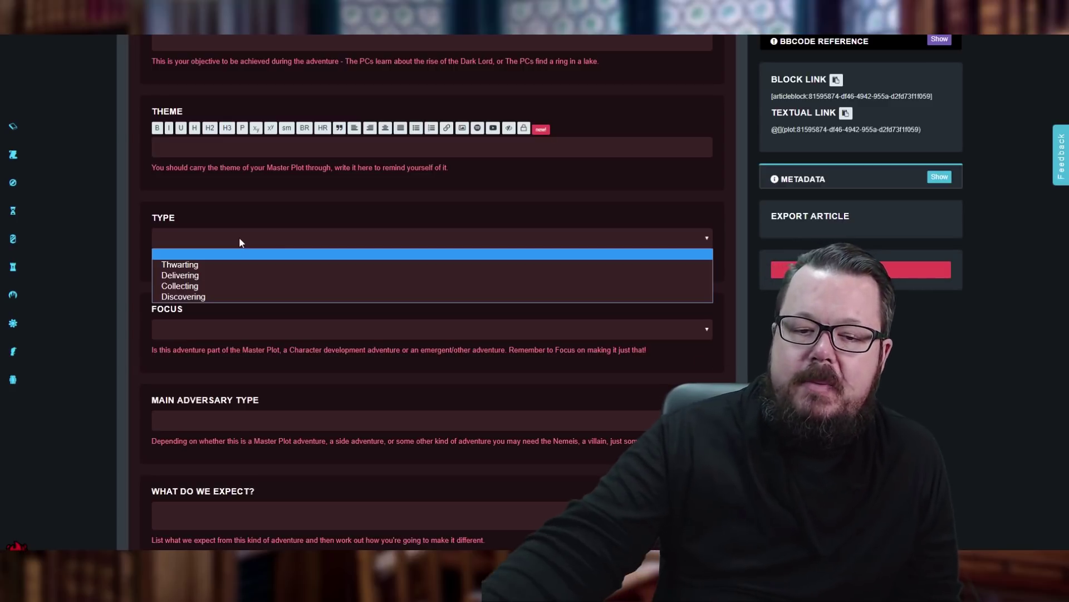
left_click(195, 372)
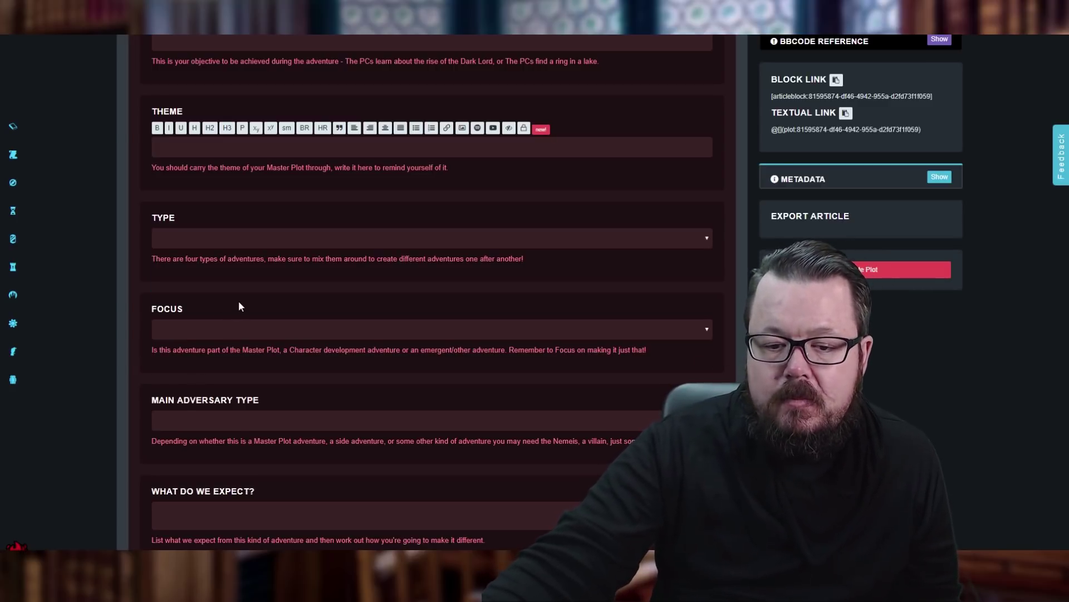
scroll(240, 303, "down", 2)
left_click(193, 217)
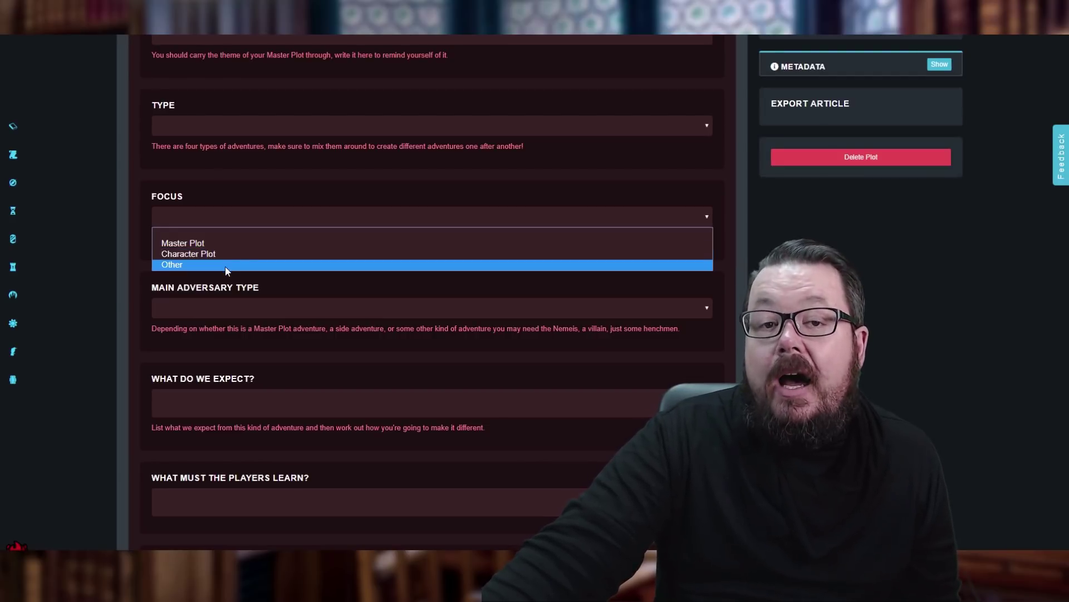
key("Escape")
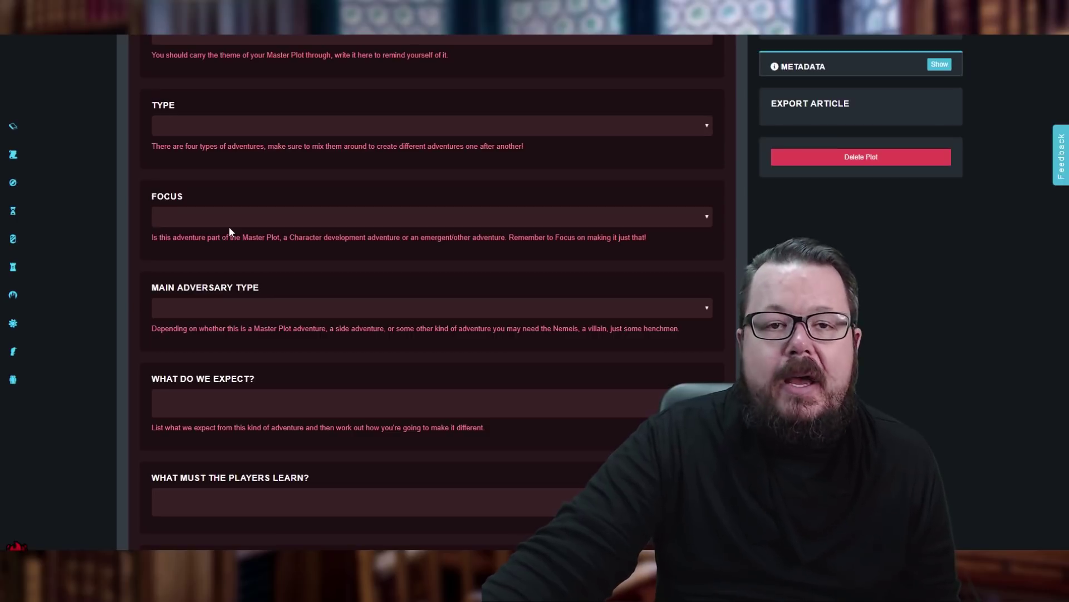
Check the options offered for the Main Adversary Type without choosing one.
scroll(268, 253, "down", 1)
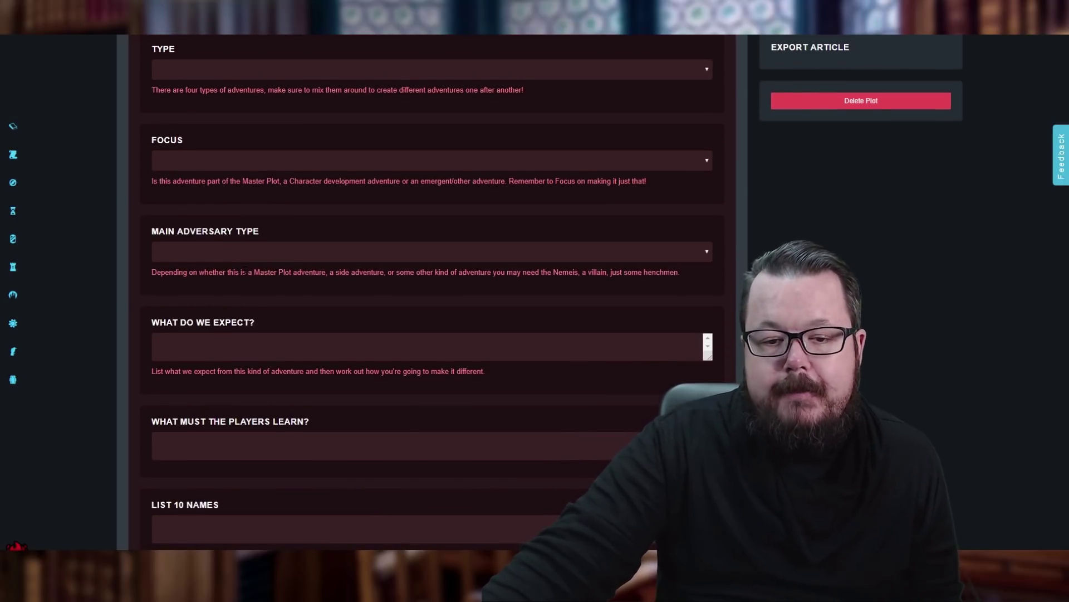
left_click(245, 254)
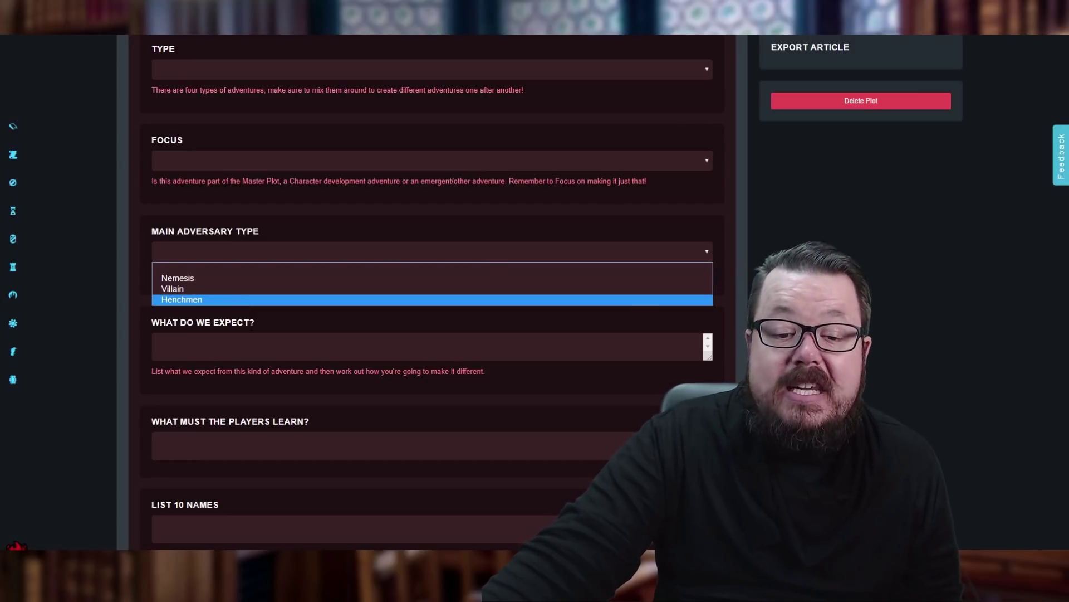
left_click(267, 324)
Activate the What Do We Expect field and review it against the fields from Objective to Main Adversary Type.
scroll(267, 324, "down", 1)
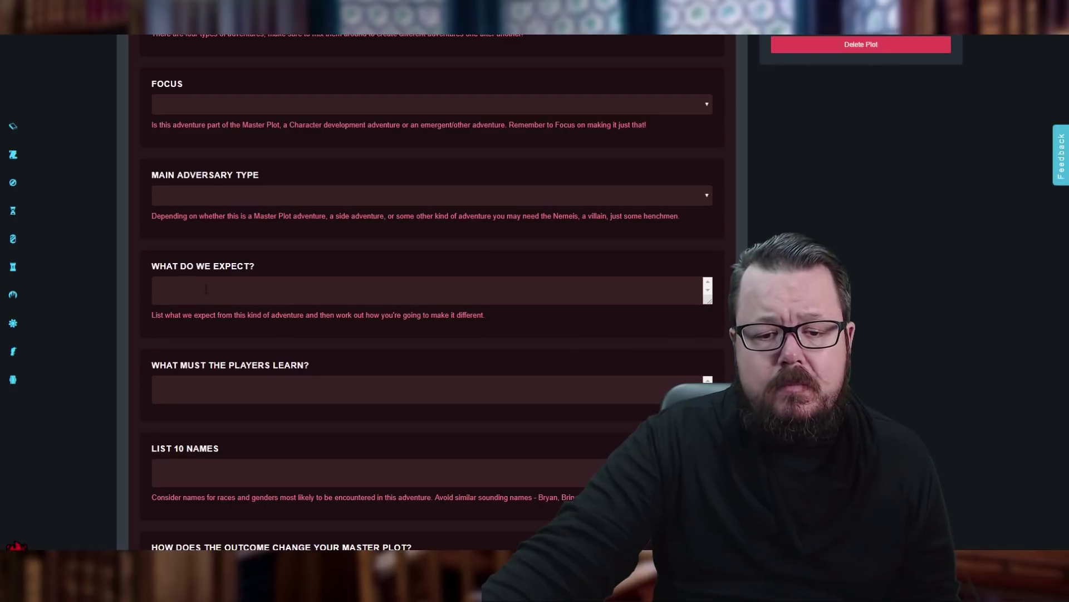
left_click(210, 285)
scroll(306, 356, "up", 6)
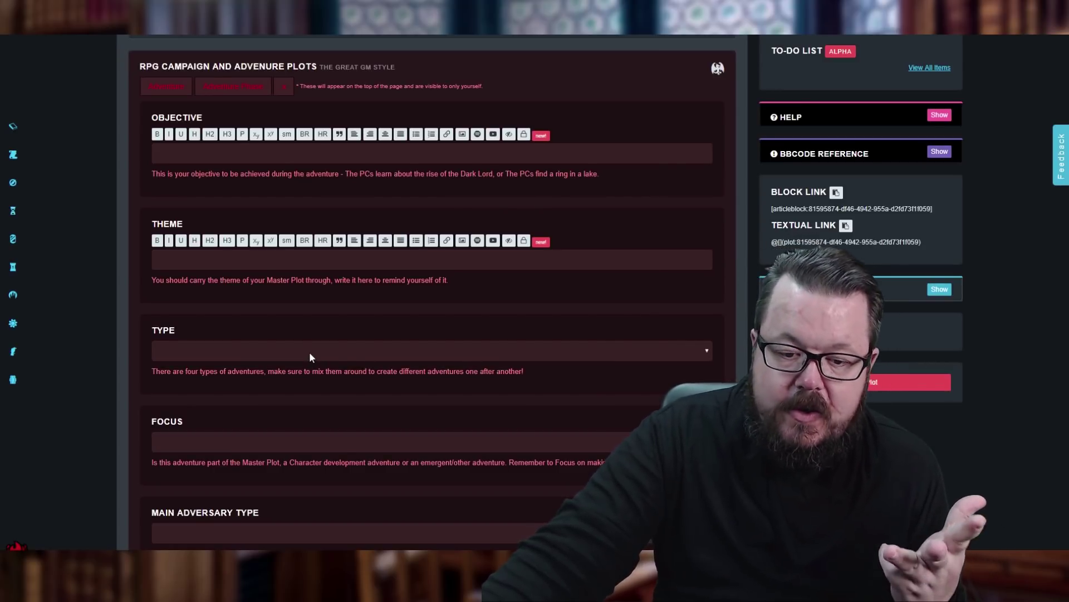
scroll(309, 353, "down", 4)
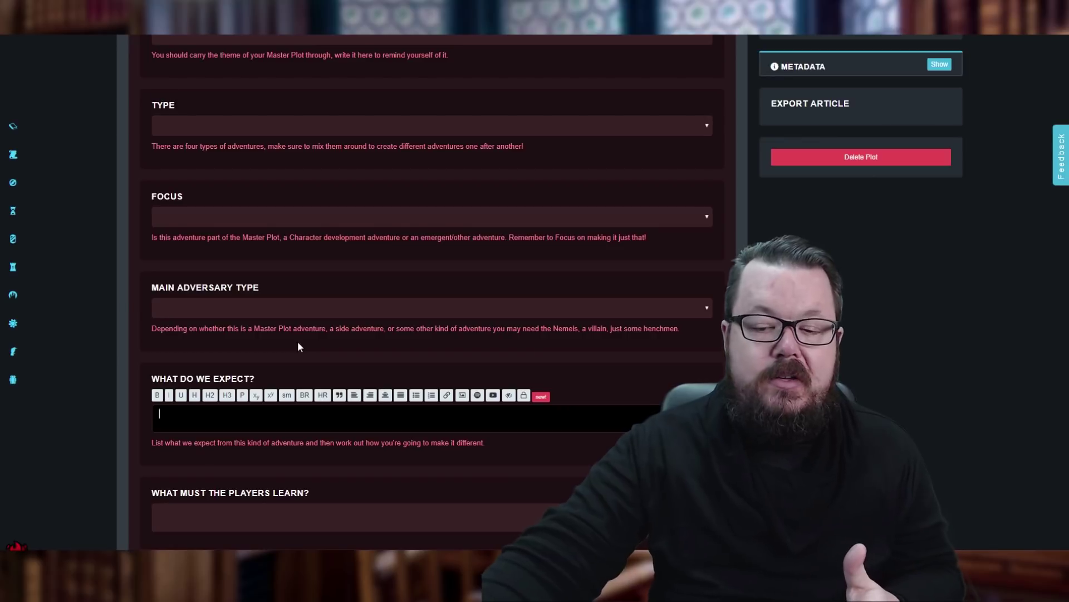
scroll(298, 345, "down", 1)
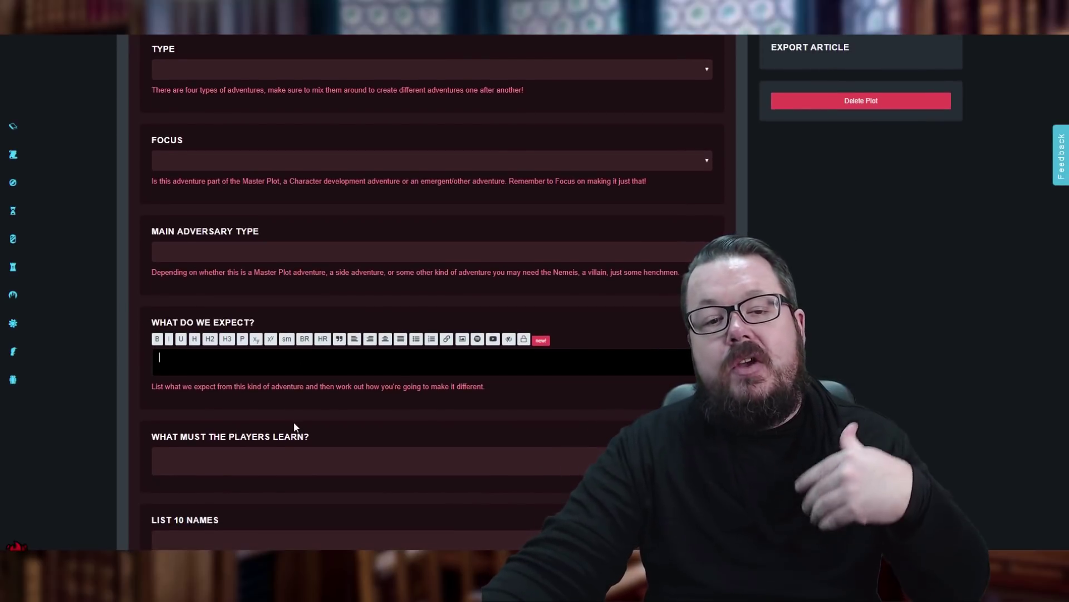
scroll(298, 423, "up", 3)
scroll(299, 437, "up", 2)
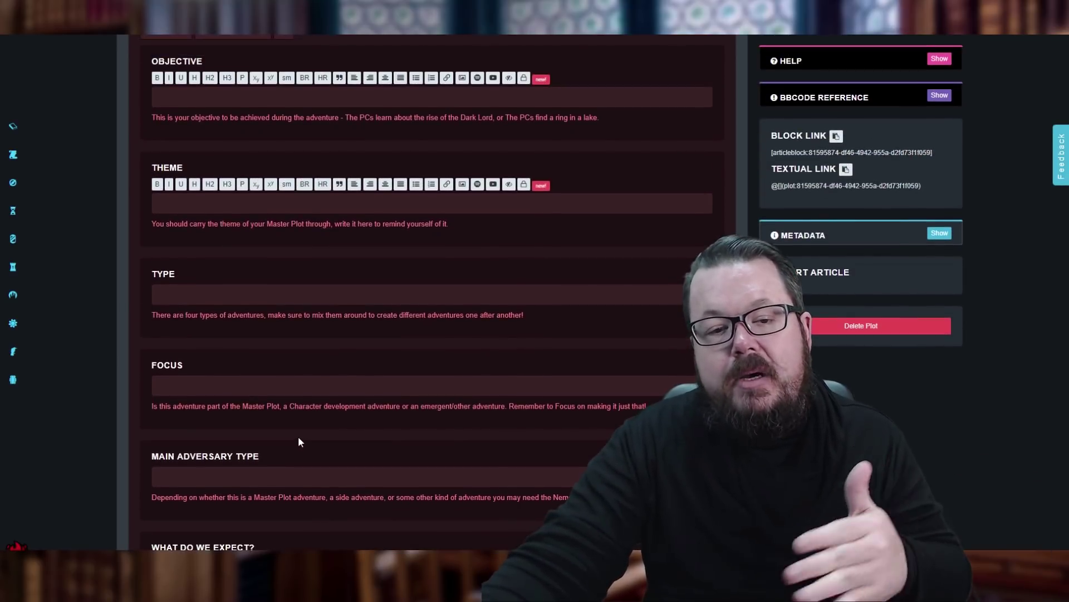
scroll(299, 437, "down", 2)
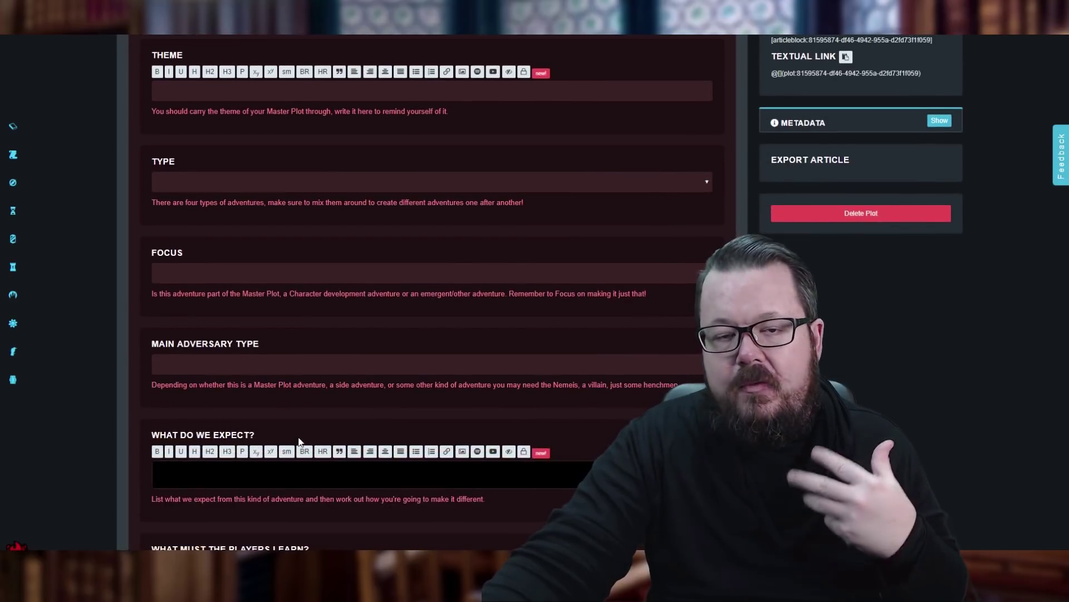
scroll(298, 440, "down", 2)
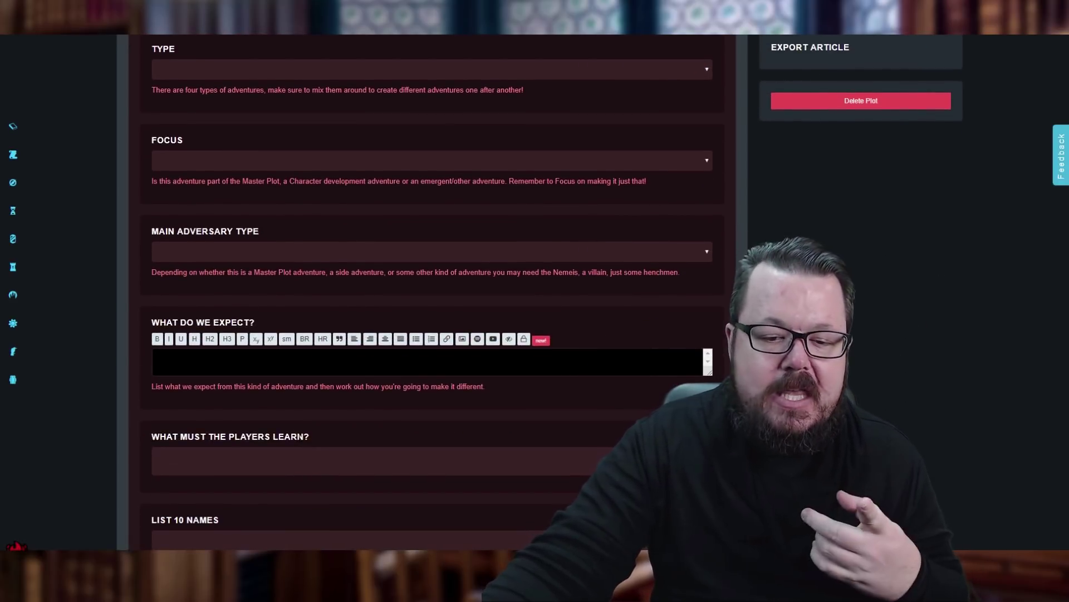
Activate and read the fields for what players must learn, the 10 names and the outcome's effect on the master plot.
scroll(295, 393, "down", 2)
left_click(284, 349)
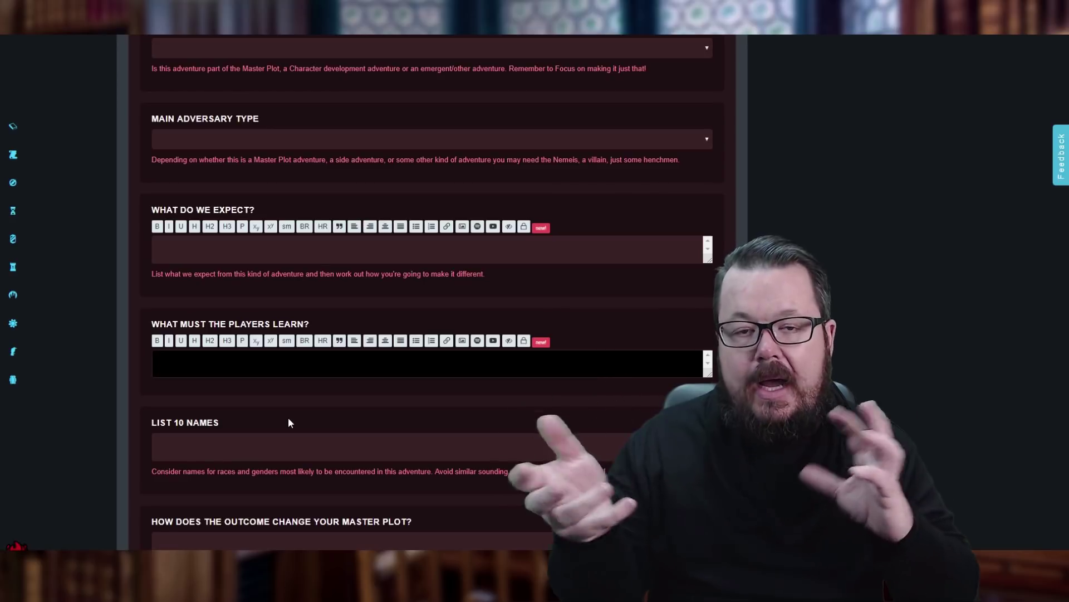
scroll(354, 418, "down", 2)
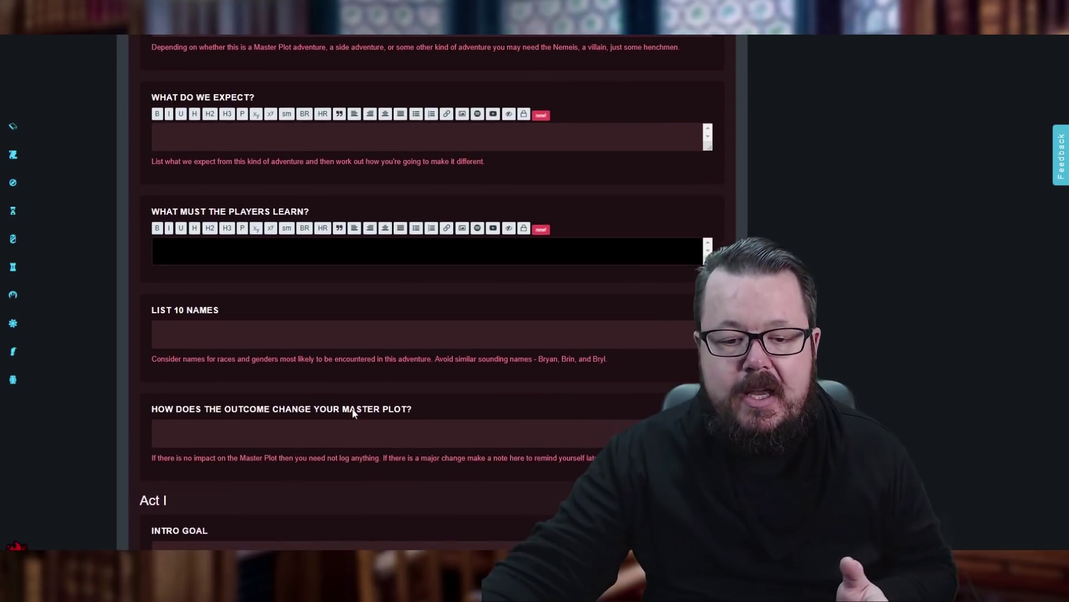
left_click(298, 336)
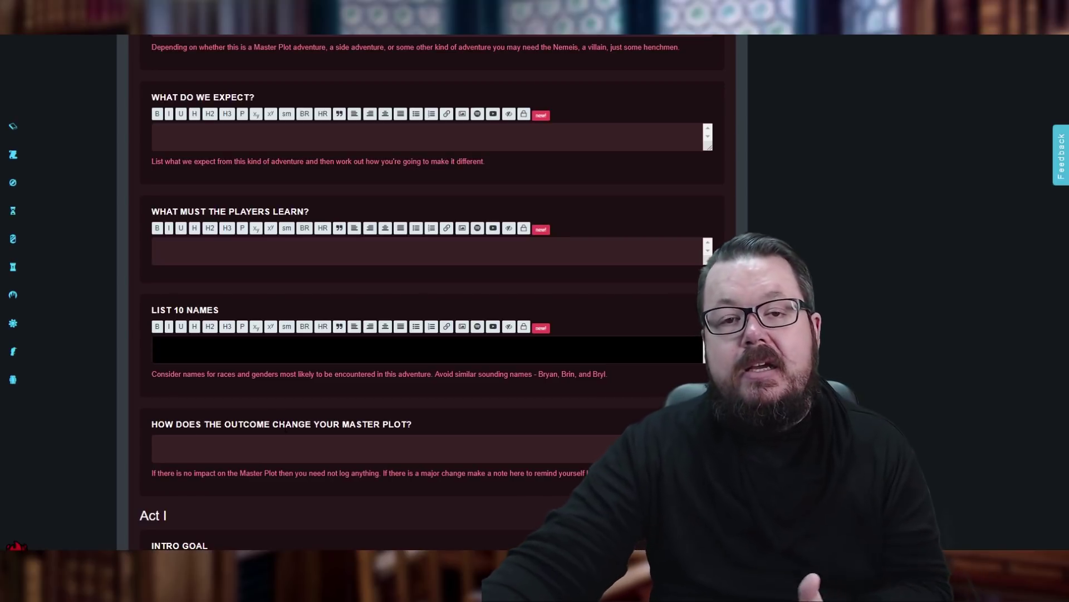
scroll(284, 427, "down", 2)
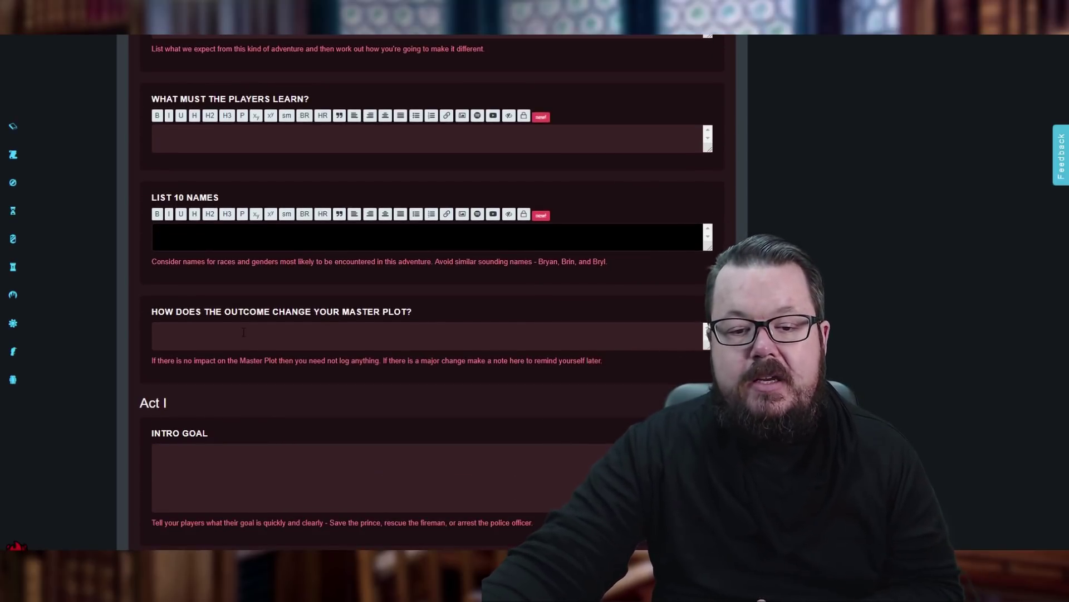
left_click(243, 332)
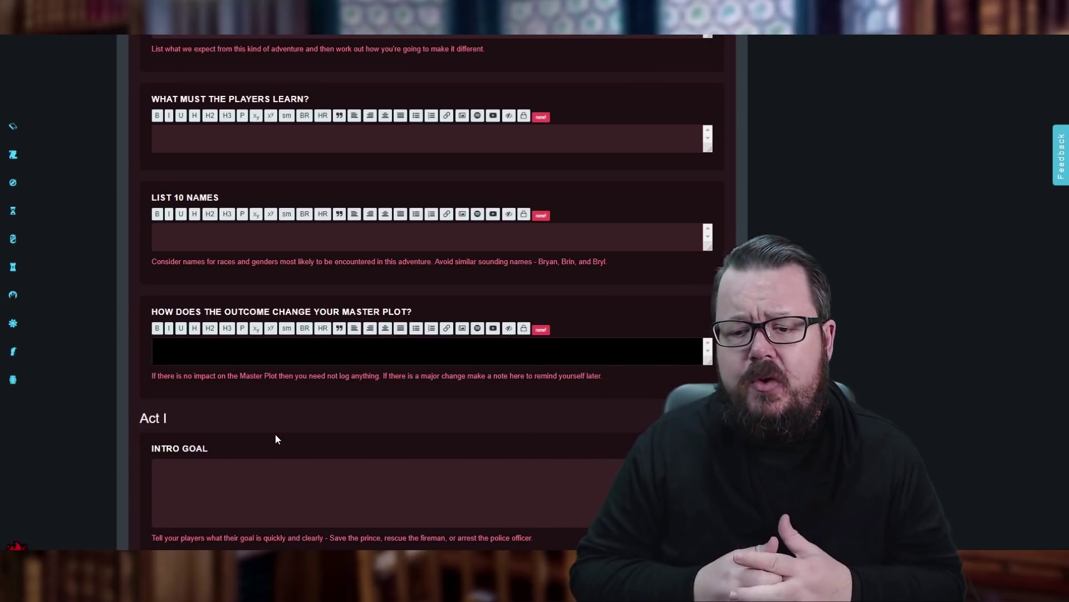
Read the Act I fields of the adventure template: Intro Goal, Intro Enemy and Intro Situation.
scroll(280, 397, "down", 3)
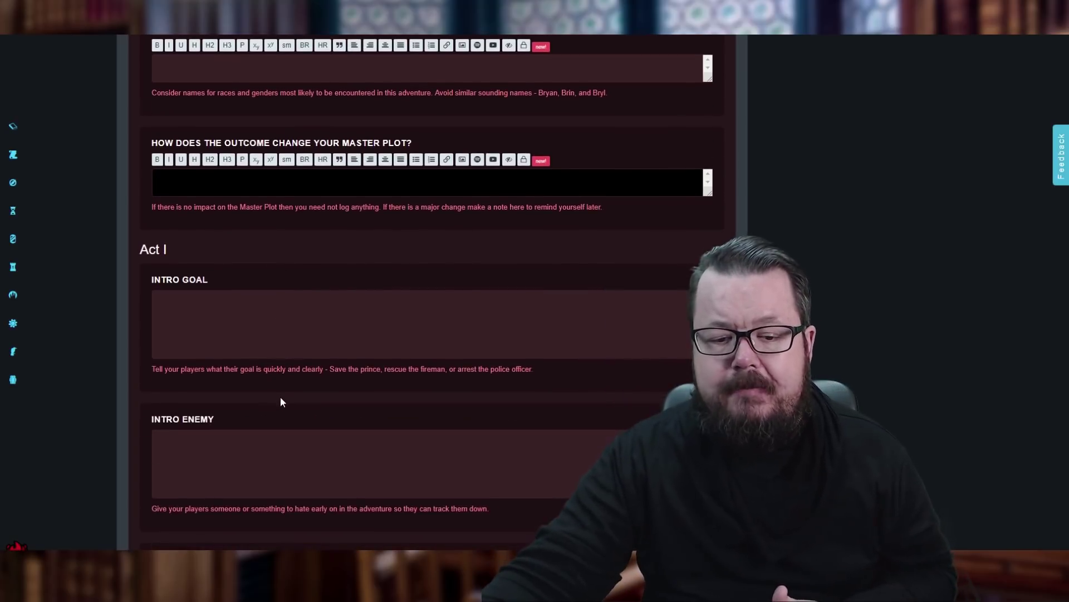
scroll(281, 393, "down", 2)
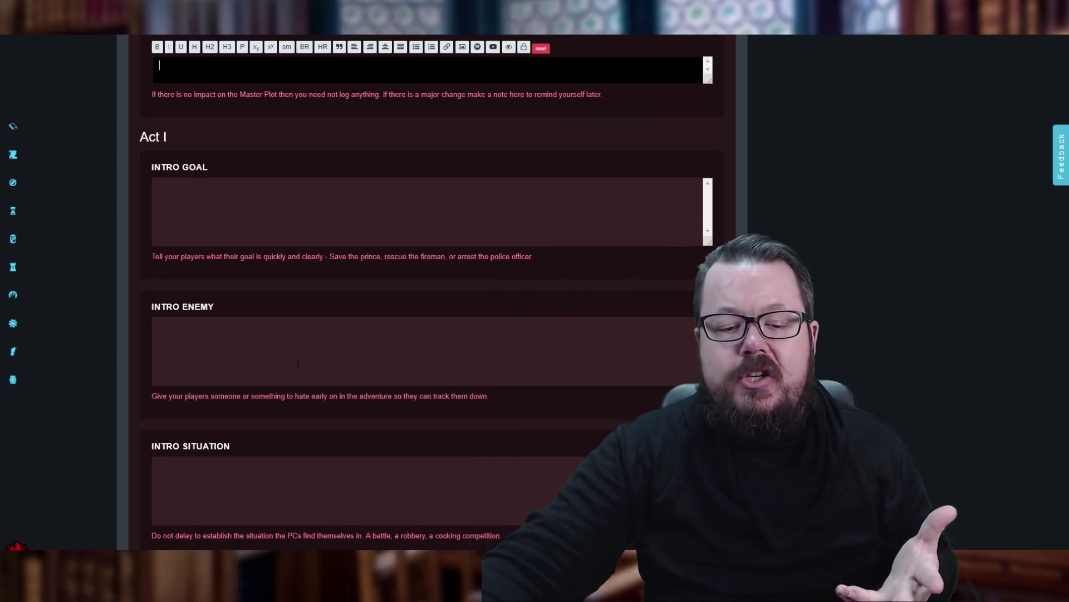
scroll(290, 301, "down", 1)
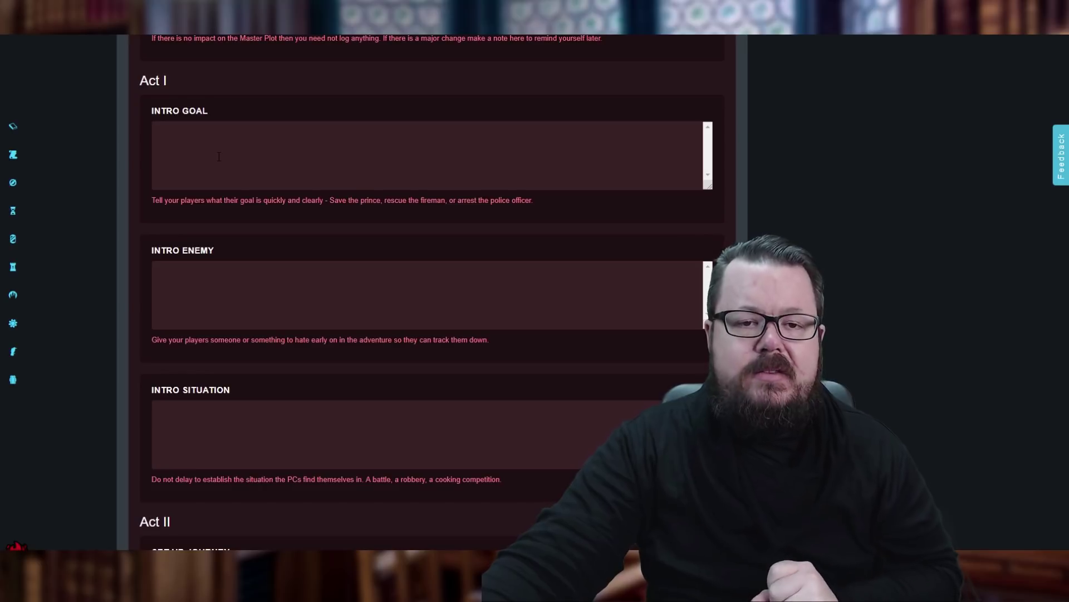
scroll(219, 157, "down", 2)
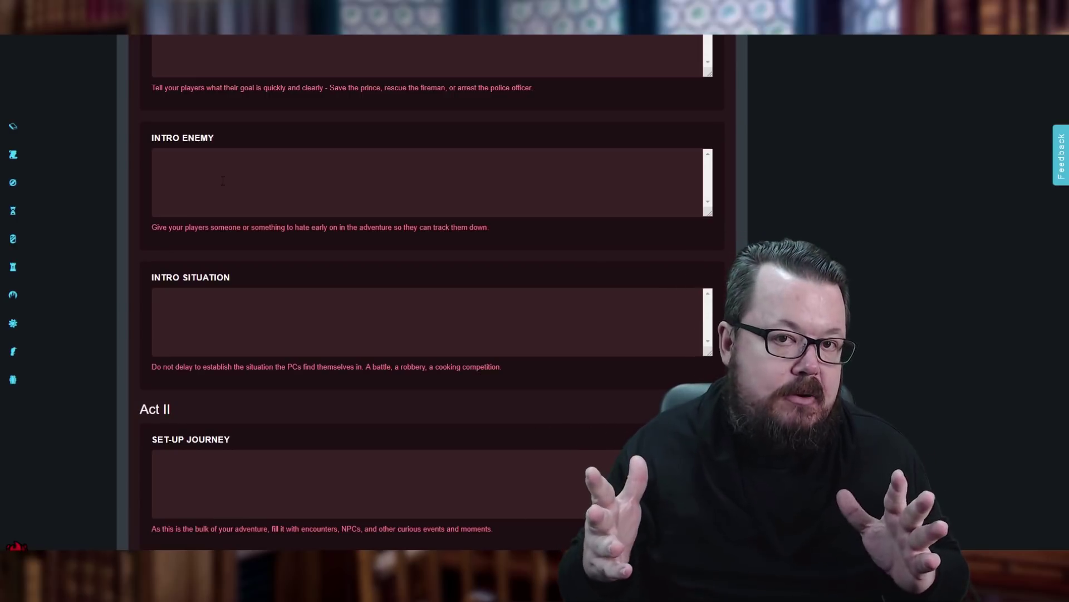
scroll(285, 190, "up", 2)
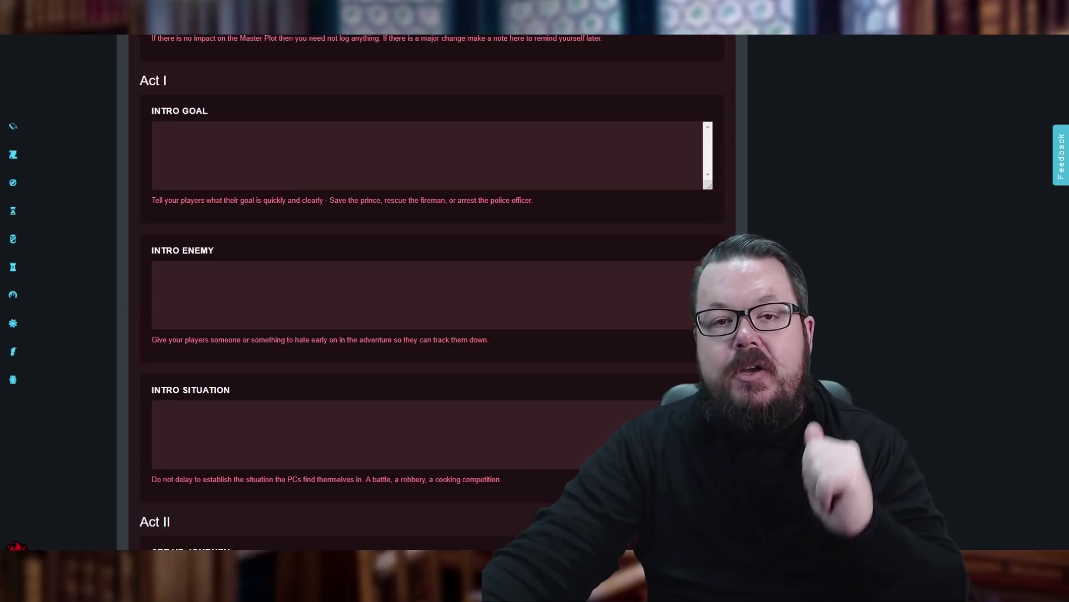
scroll(293, 195, "down", 2)
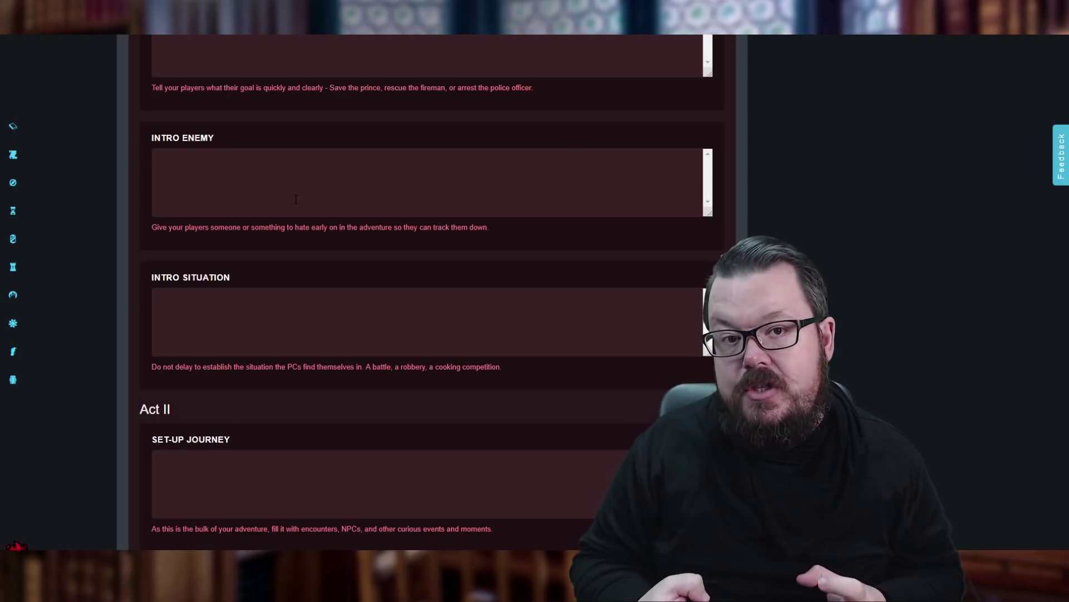
Read the Act II fields Set-up Journey and First Attempt and the Act III fields False Ending and Final Showdown.
scroll(296, 198, "down", 4)
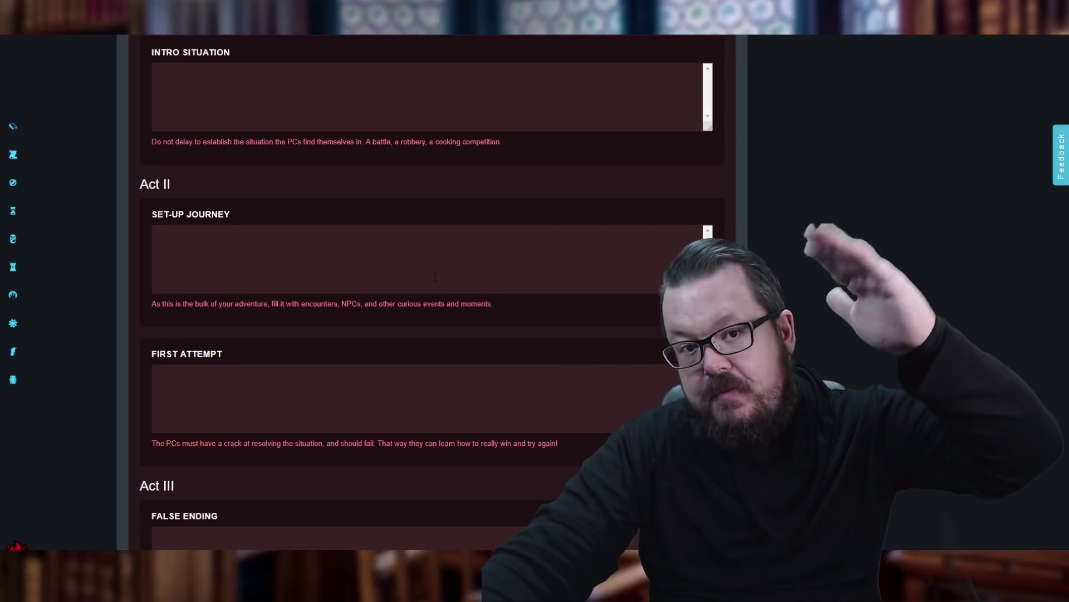
scroll(434, 284, "down", 3)
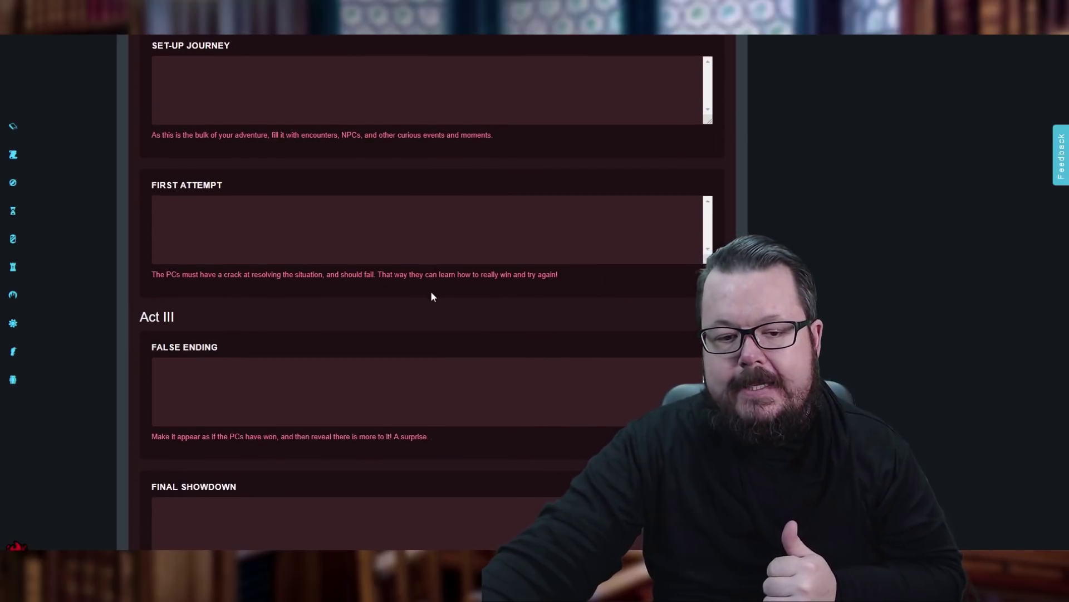
scroll(432, 296, "down", 2)
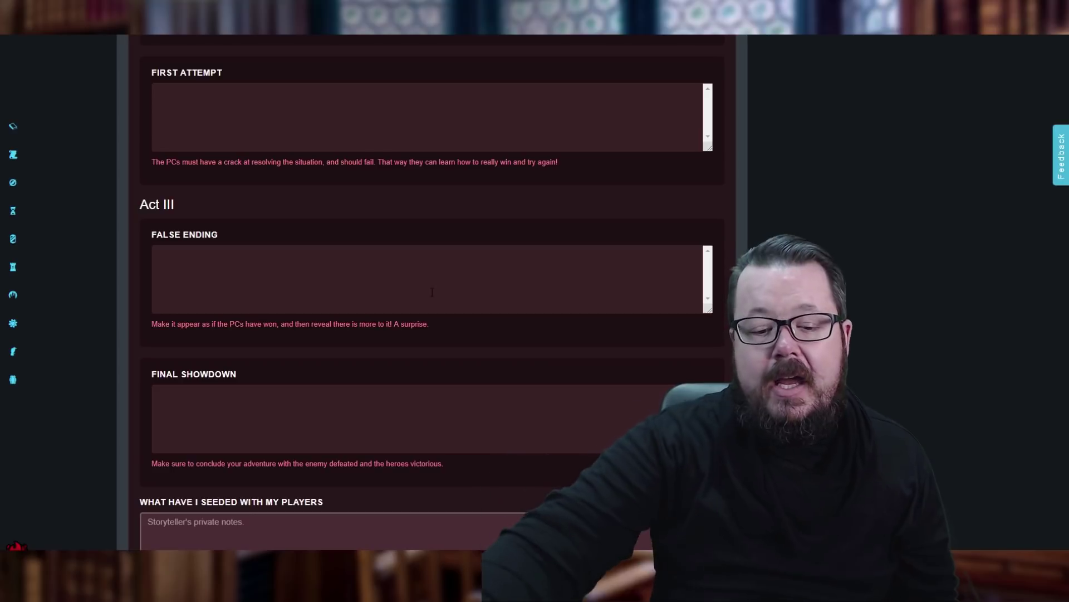
scroll(415, 347, "up", 2)
scroll(415, 346, "down", 6)
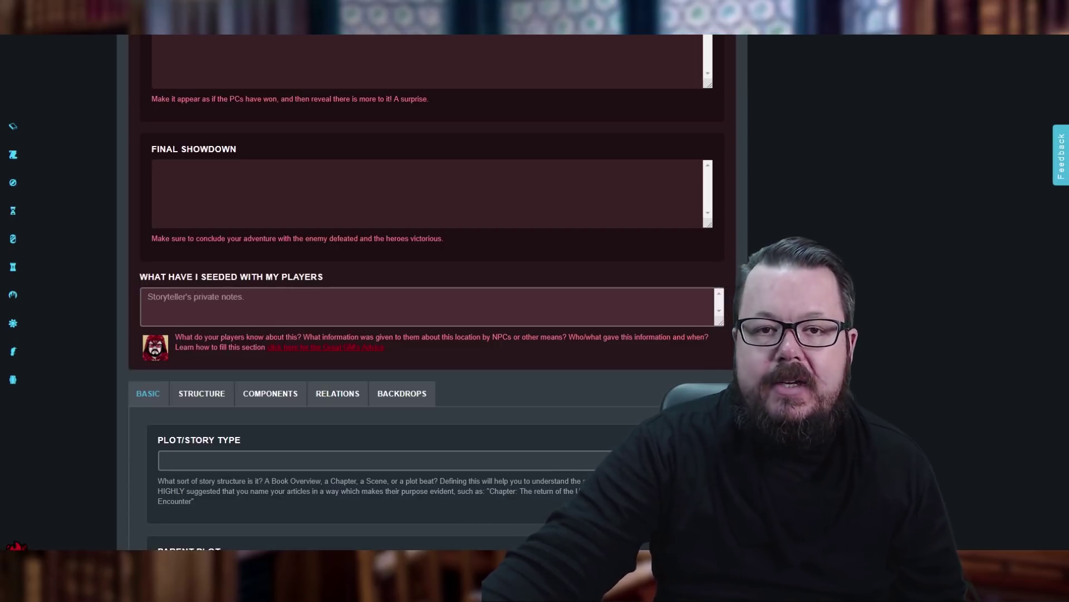
scroll(353, 341, "up", 6)
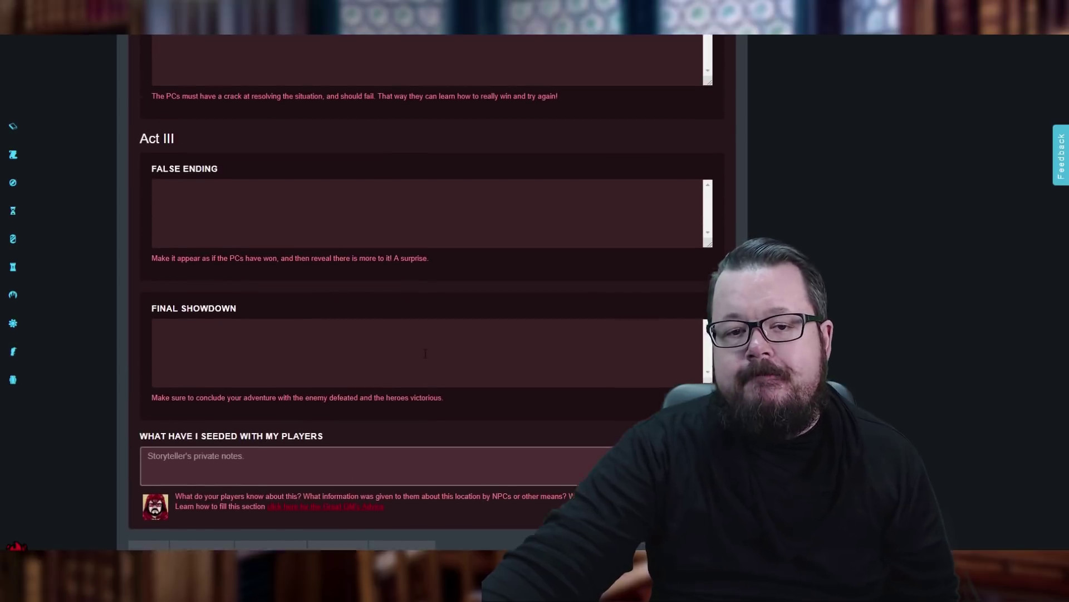
Review the template's general planning fields again, from Objective to the outcome's effect on the master plot.
scroll(429, 355, "up", 20)
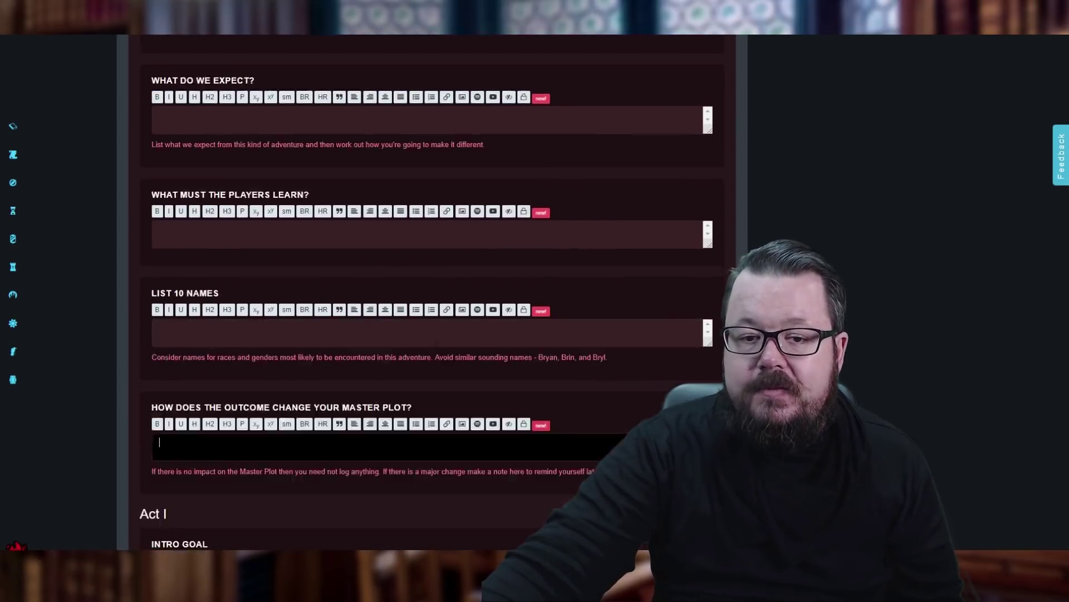
scroll(433, 345, "up", 10)
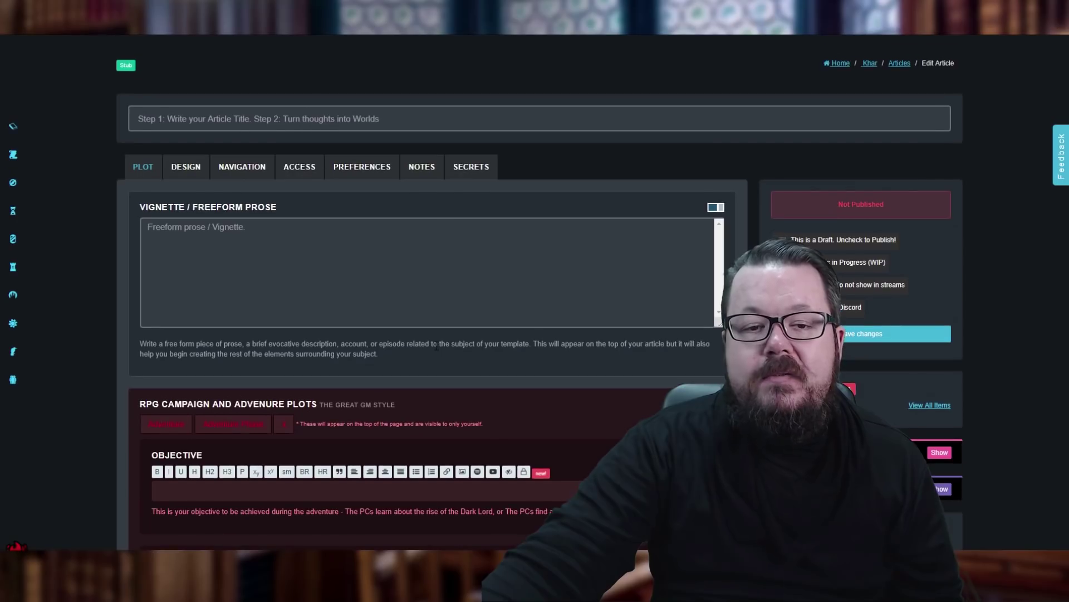
scroll(436, 345, "down", 1)
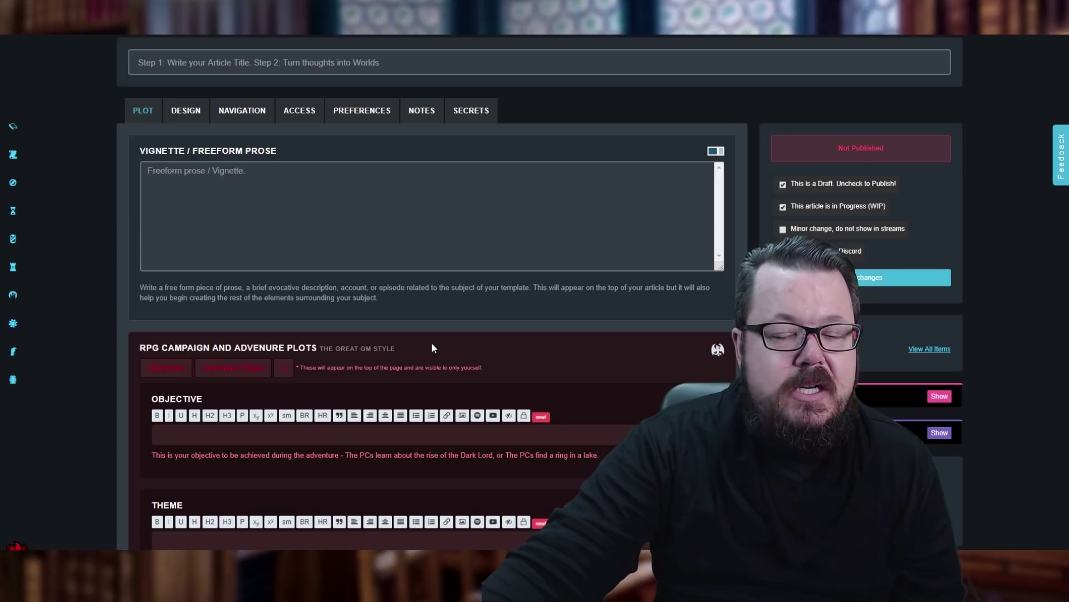
scroll(432, 348, "down", 5)
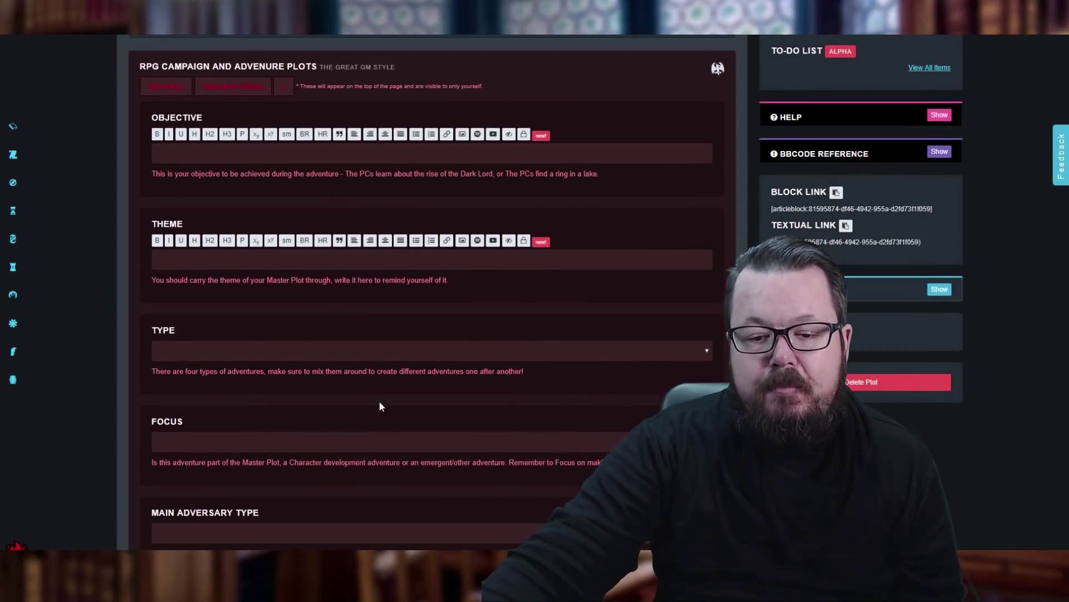
scroll(379, 402, "down", 10)
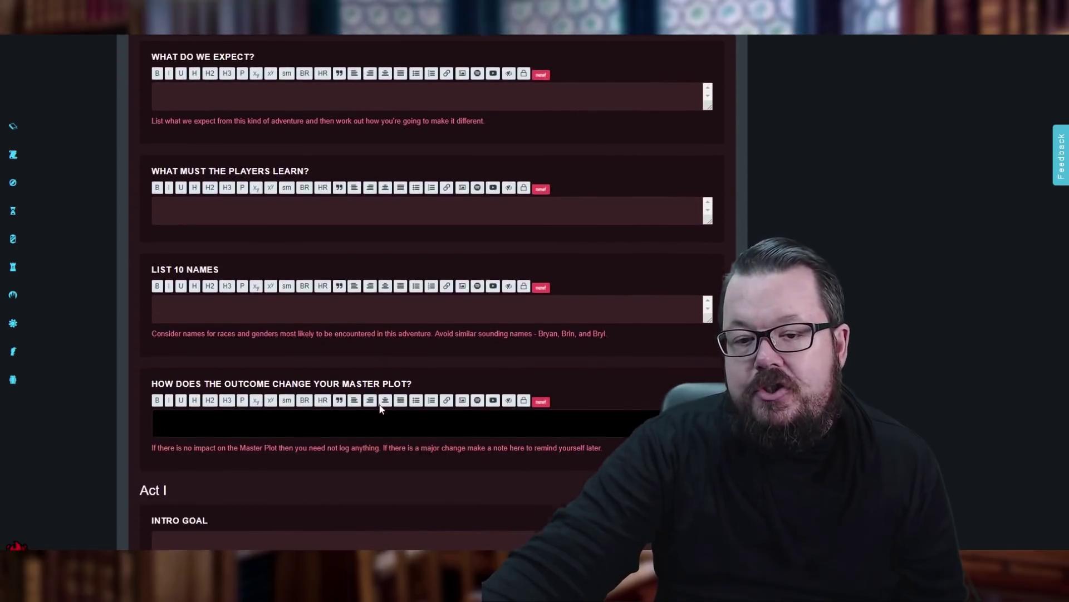
scroll(630, 304, "up", 14)
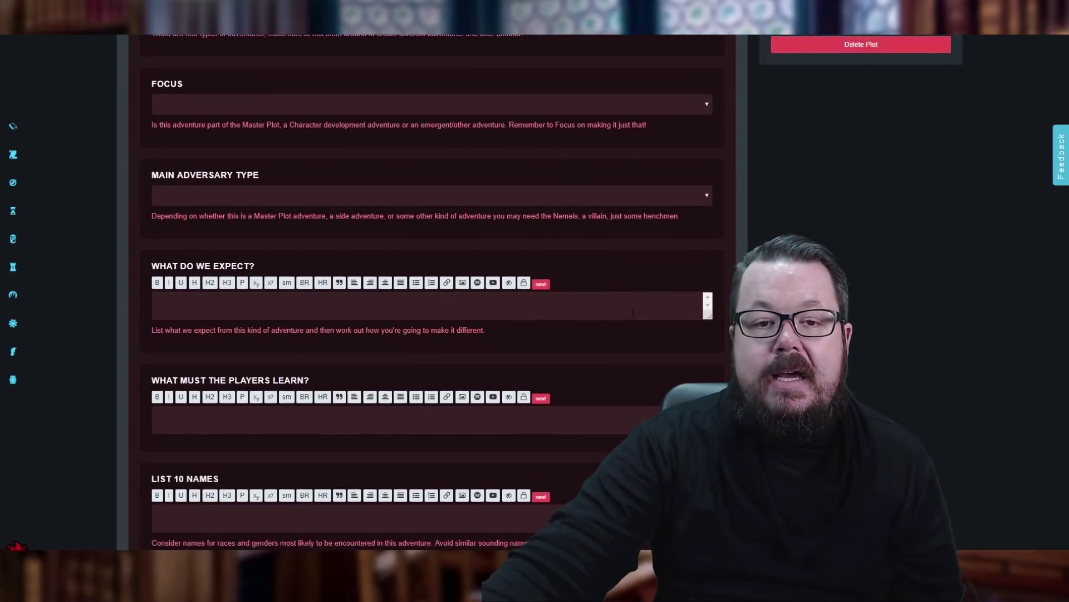
scroll(632, 317, "up", 1)
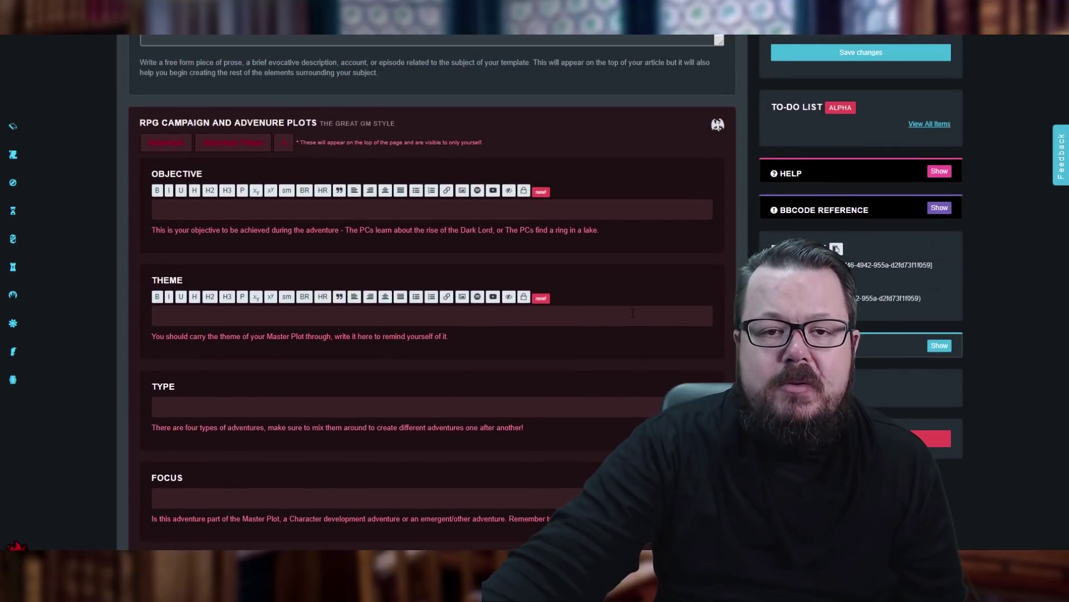